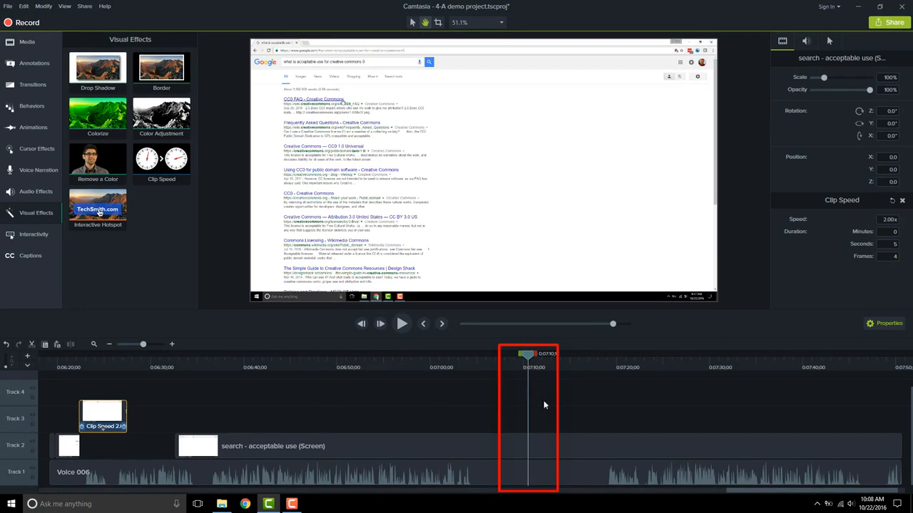
Split the search - acceptable use screen clip on Track 2 at the playhead, 0:07:10;17
click(539, 446)
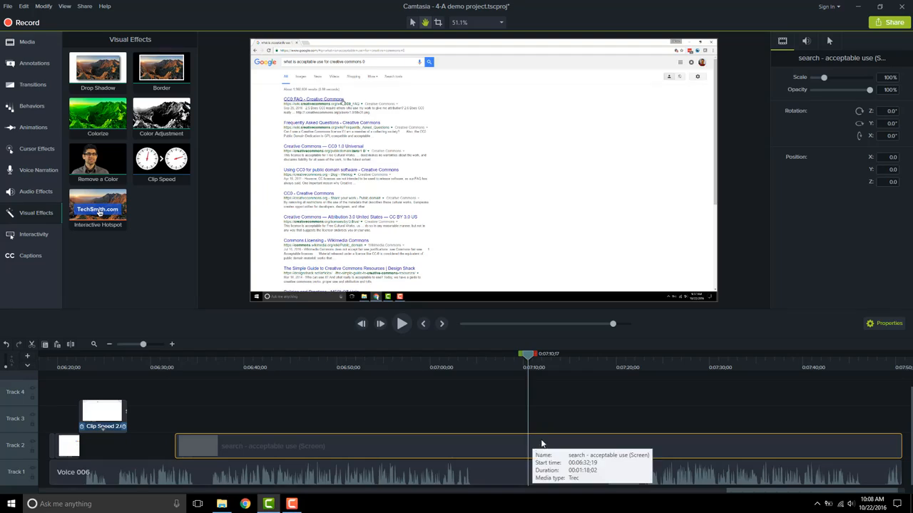
key(s)
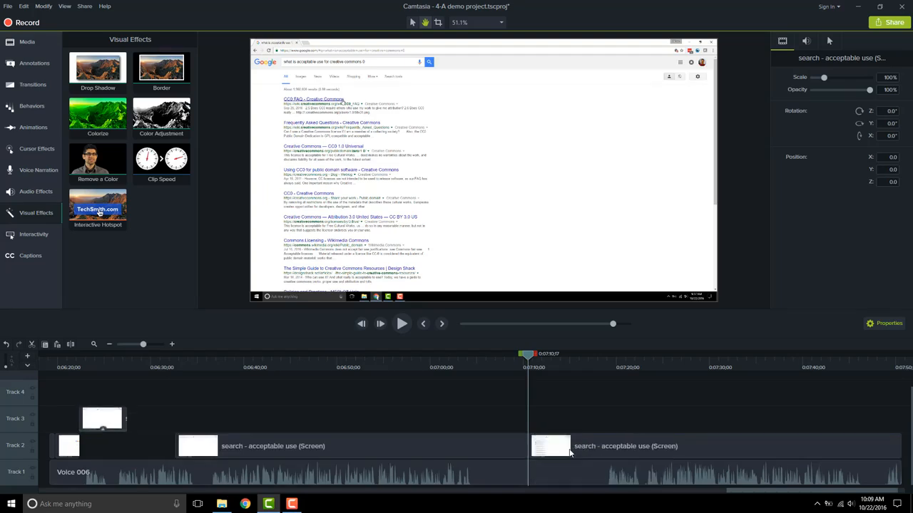
Move the playhead to about 0:07:18;19 and split the clip again to isolate a short segment
click(549, 408)
drag(527, 356, 589, 358)
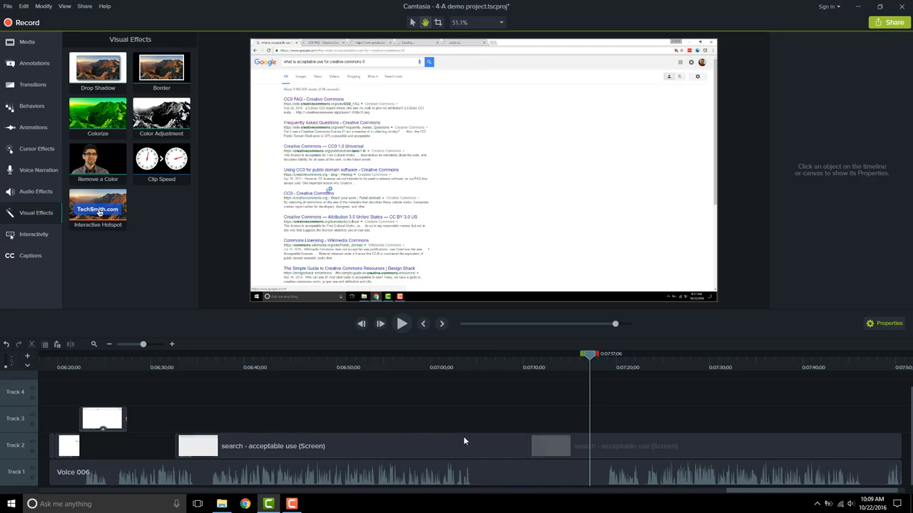
click(550, 443)
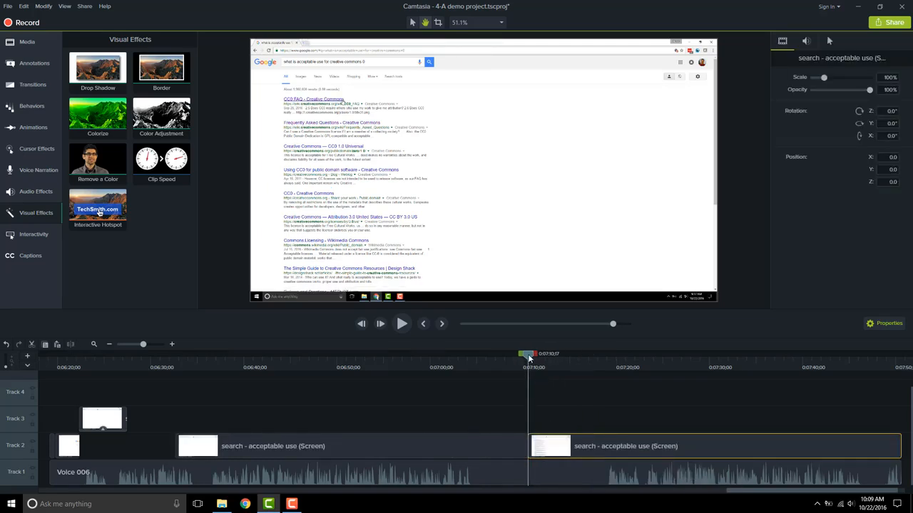
drag(528, 356, 605, 360)
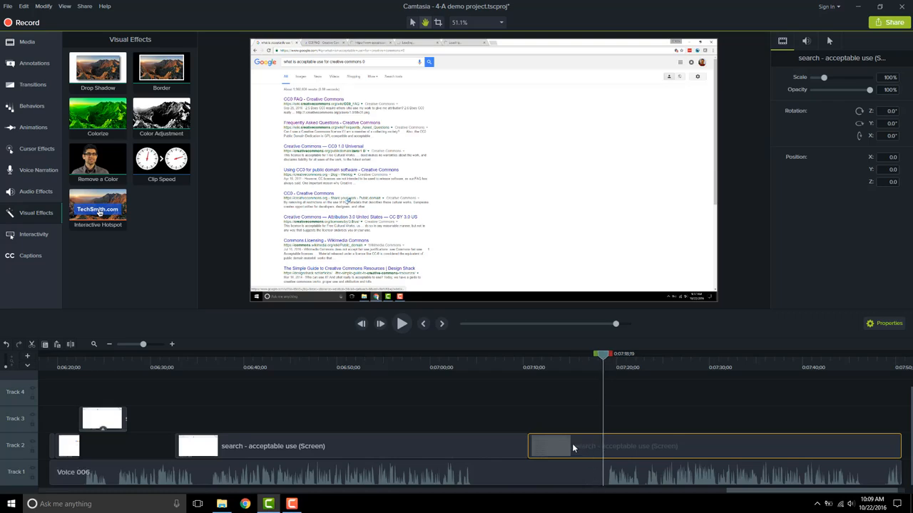
click(70, 344)
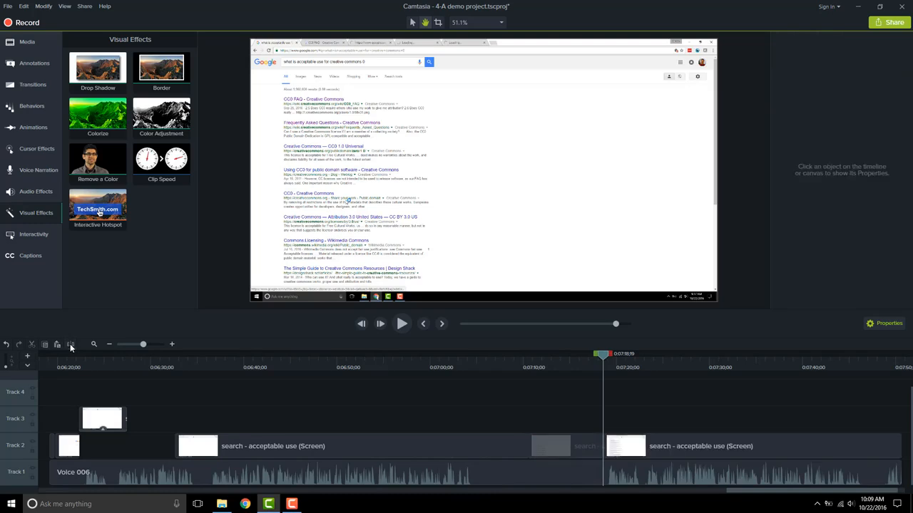
Apply the Clip Speed visual effect to the short isolated segment on Track 2
click(550, 448)
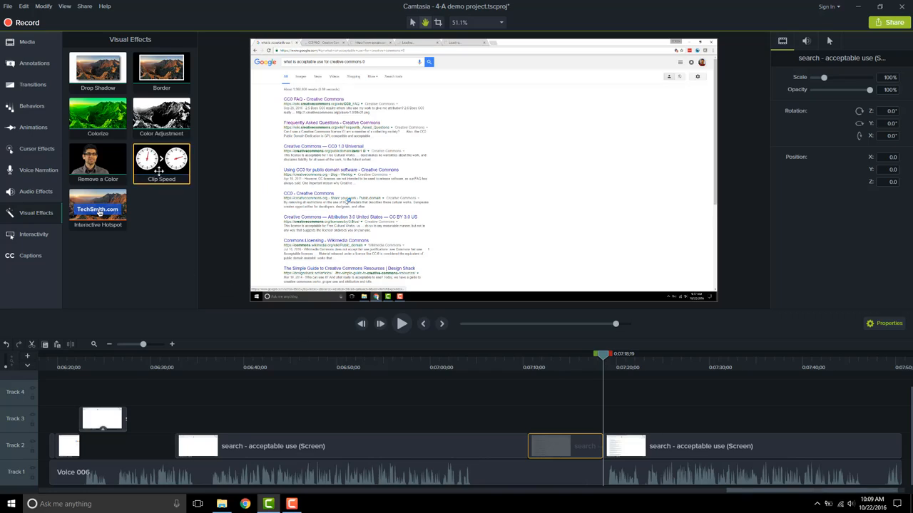
drag(158, 164, 564, 444)
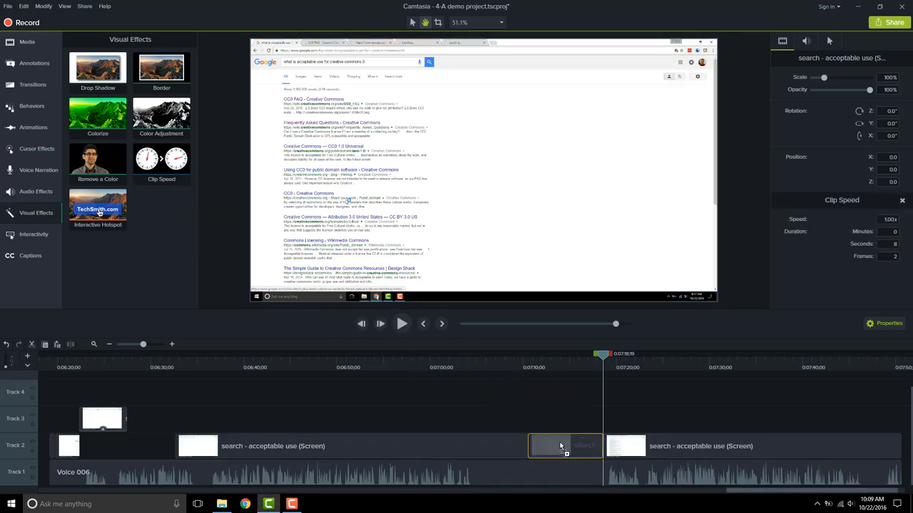
Try to enter a new clip speed for the segment and dismiss the error
click(897, 219)
text(5)
key(Return)
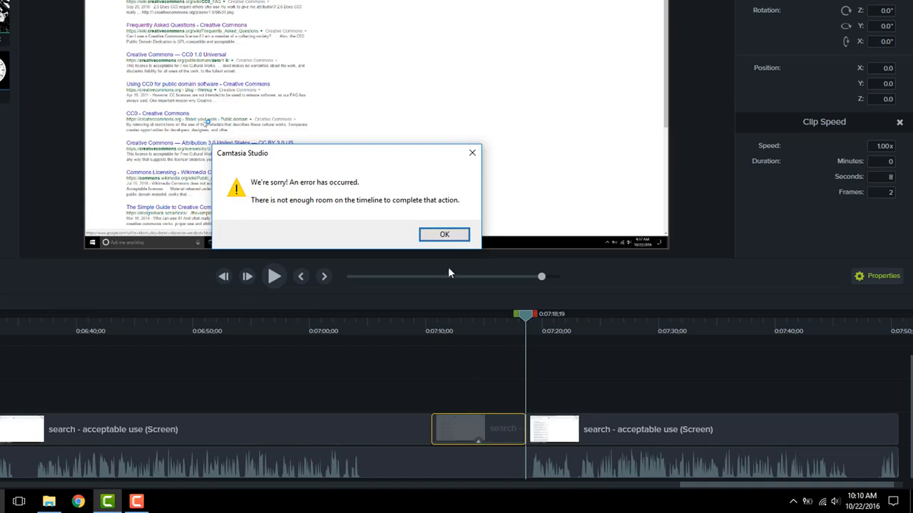
click(444, 234)
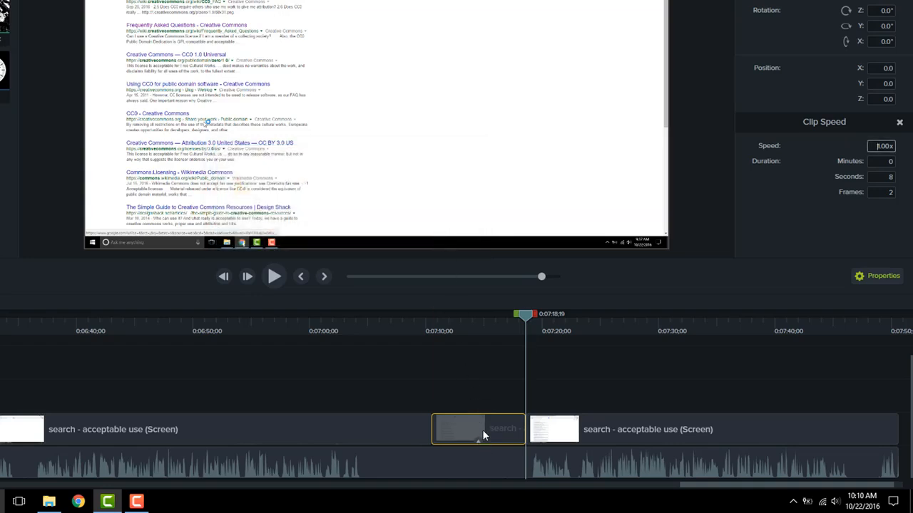
Move the segment up to Track 3 and set its clip speed to 0.50x
drag(483, 430, 480, 394)
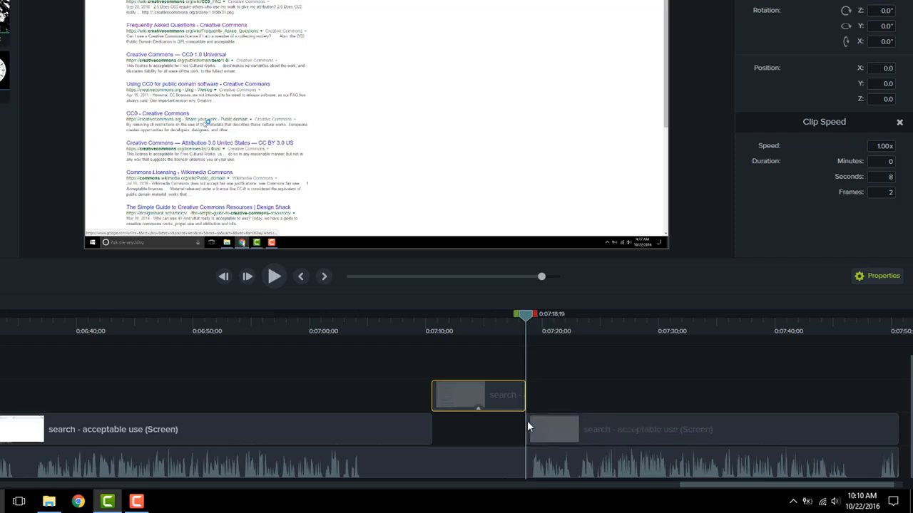
click(879, 147)
key(BackSpace)
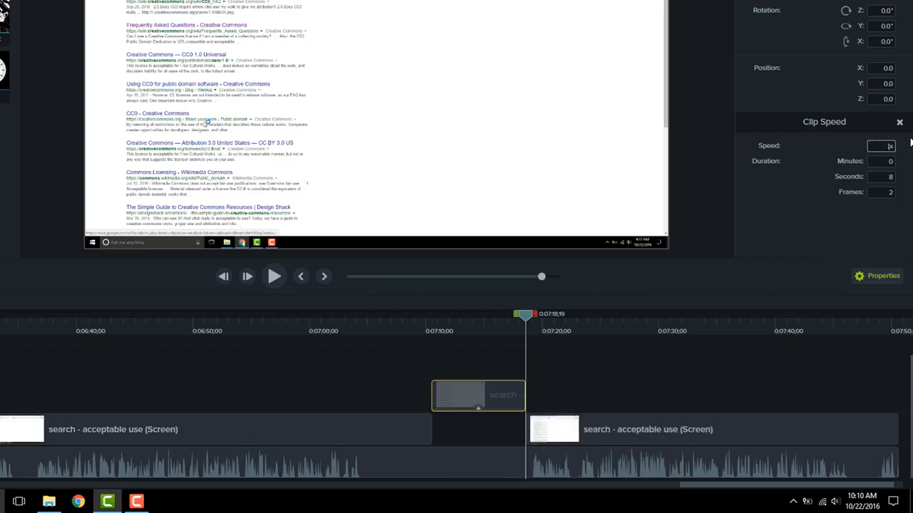
key(Return)
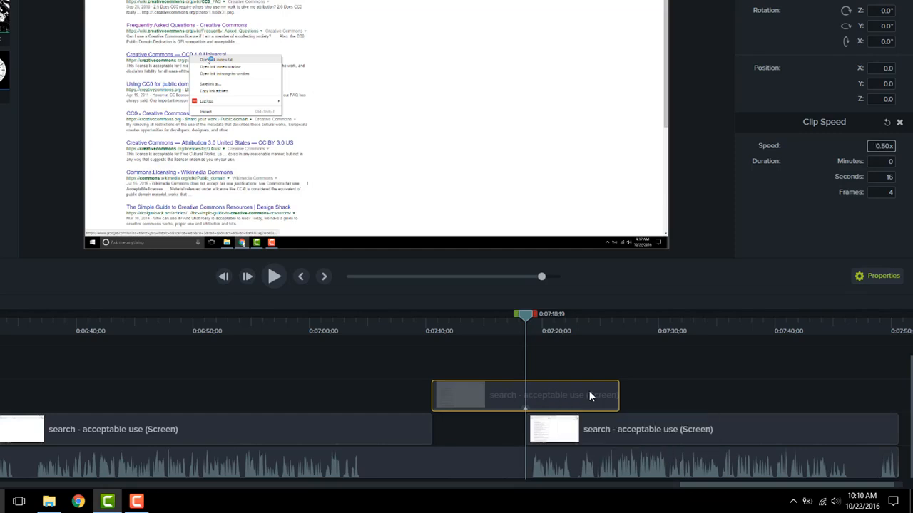
Shorten the segment's clip speed bar so it plays at 0.70x
click(794, 211)
mouse_move(525, 413)
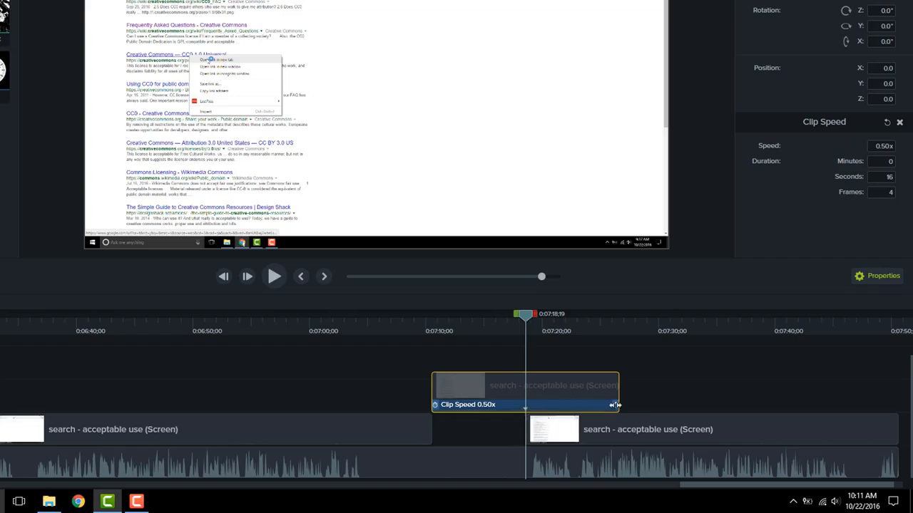
drag(615, 404, 562, 405)
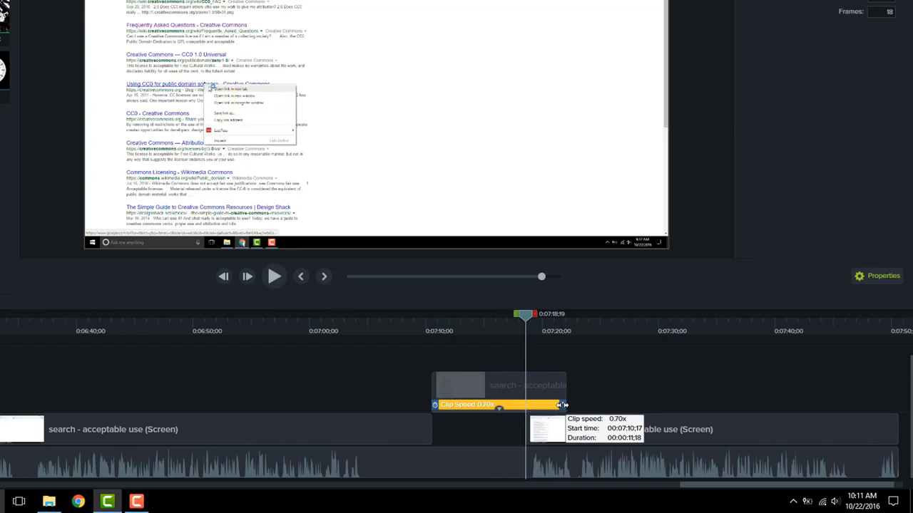
drag(562, 405, 561, 405)
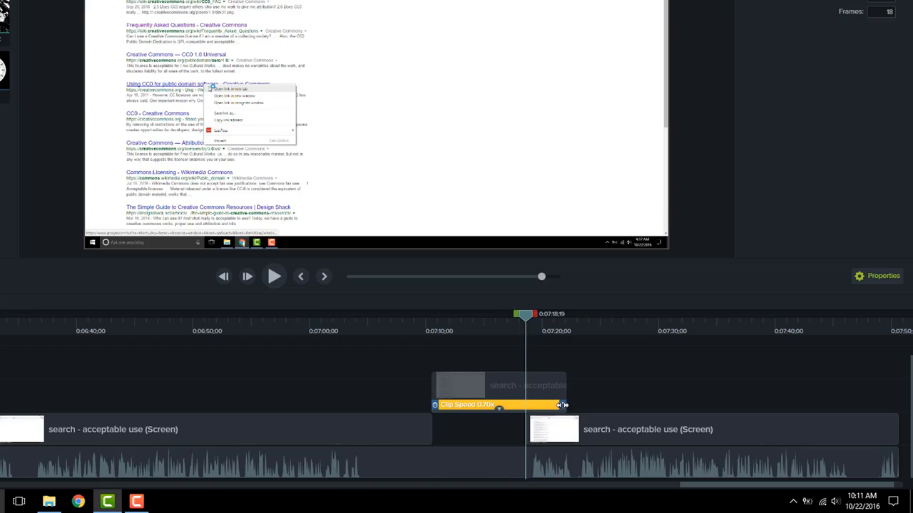
click(512, 385)
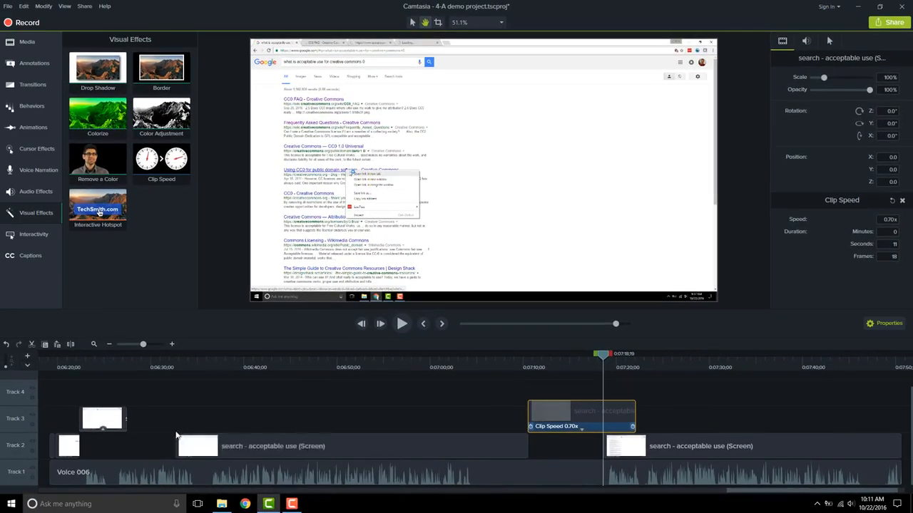
Move the long screen clip on Track 2 slightly left toward the first clips
click(102, 419)
click(117, 360)
drag(117, 360, 119, 360)
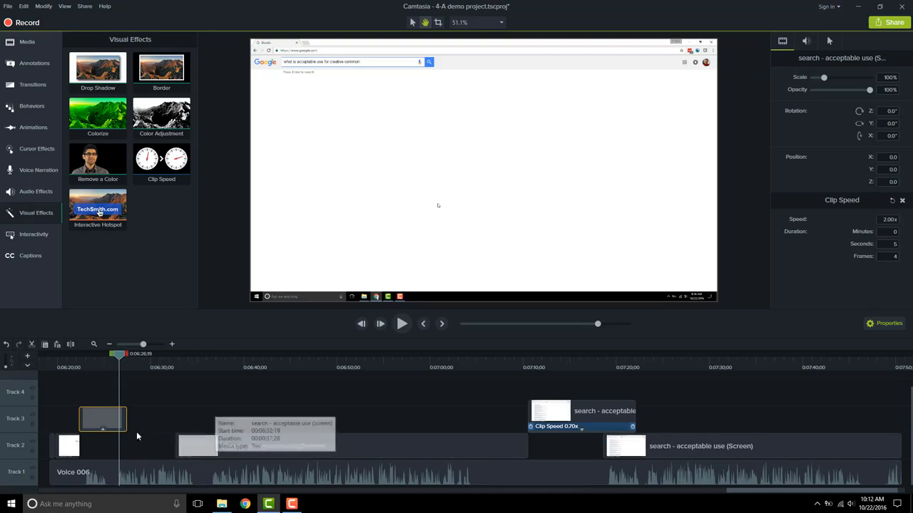
click(226, 446)
drag(214, 446, 190, 446)
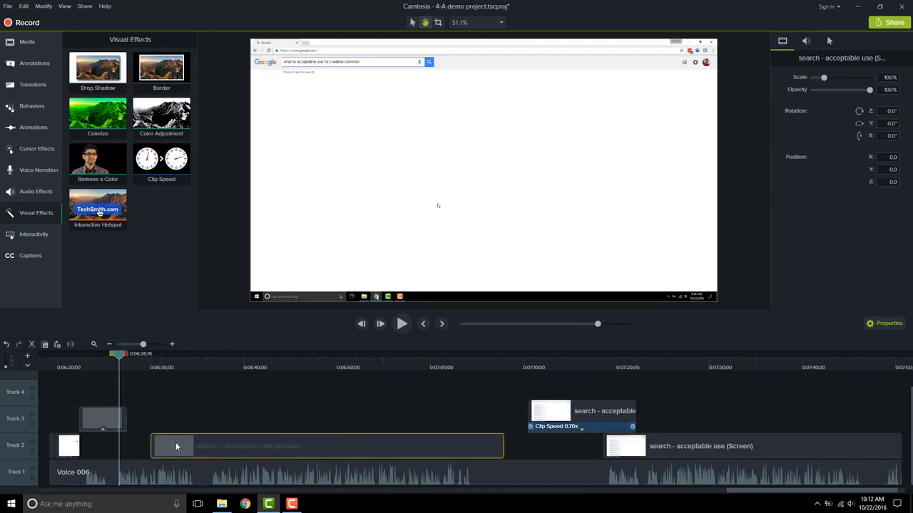
Extend the frame at 0:06:30;01 on that clip by 5 seconds
double_click(171, 448)
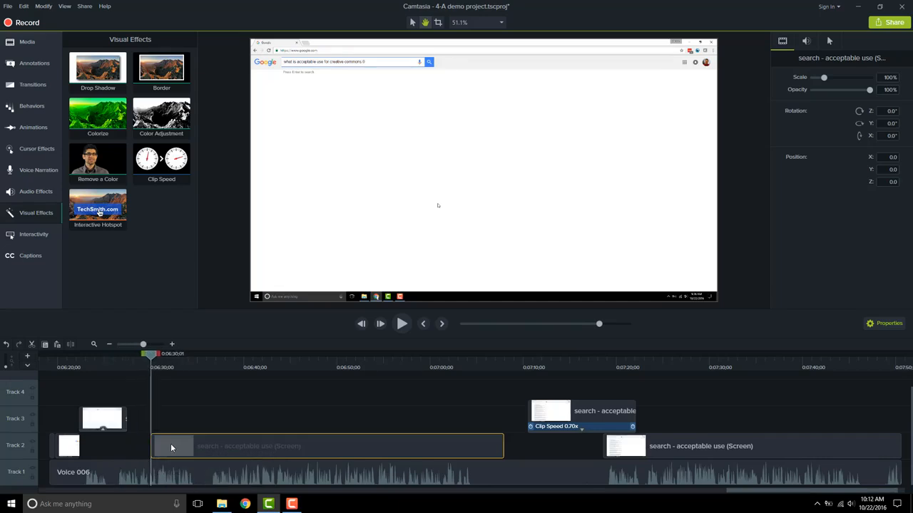
key(shift+e)
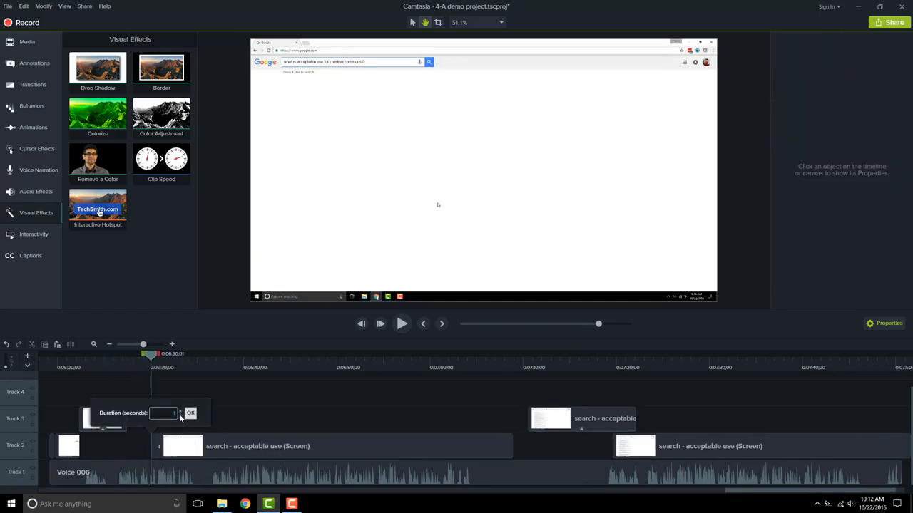
text(5)
click(189, 413)
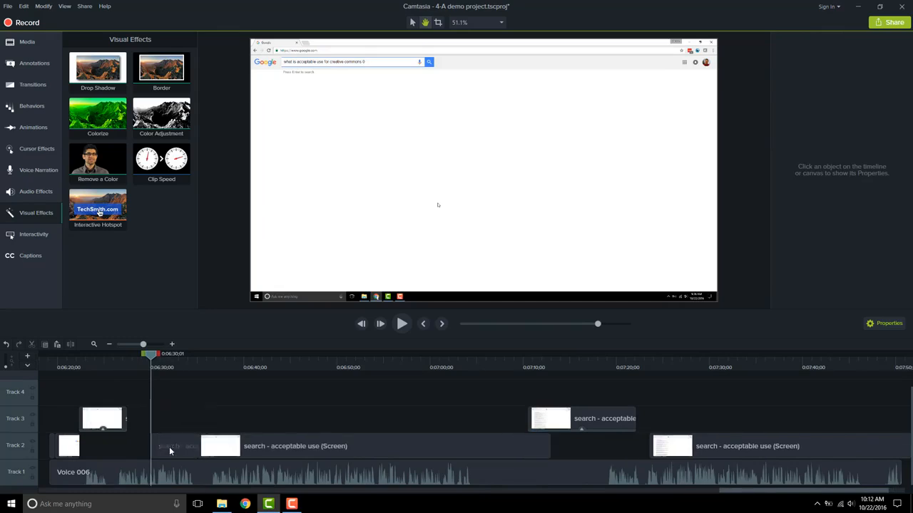
Move the 2.00x speed clip from Track 3 down onto Track 2 right after the first clip
click(171, 426)
drag(171, 427, 158, 457)
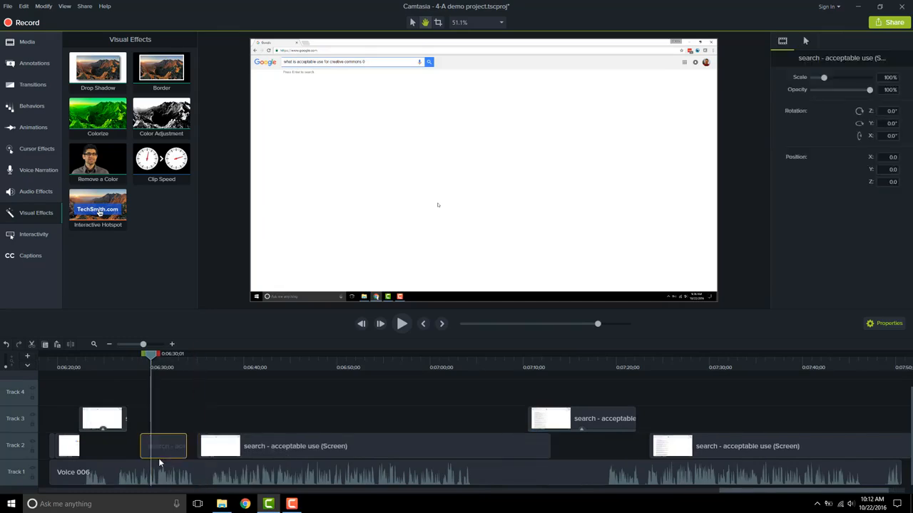
click(103, 422)
drag(103, 442, 107, 447)
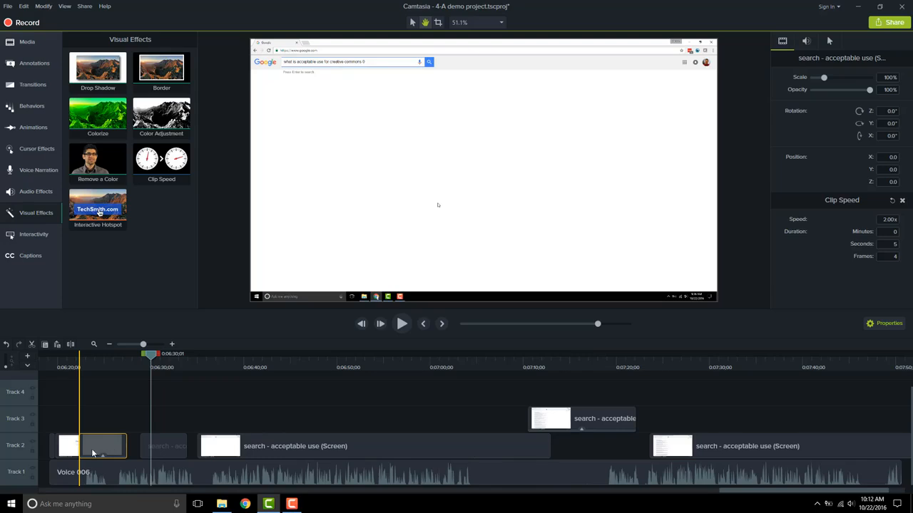
Slide the extended frame and the two following screen clips left to close the gaps on Track 2
drag(174, 451, 146, 454)
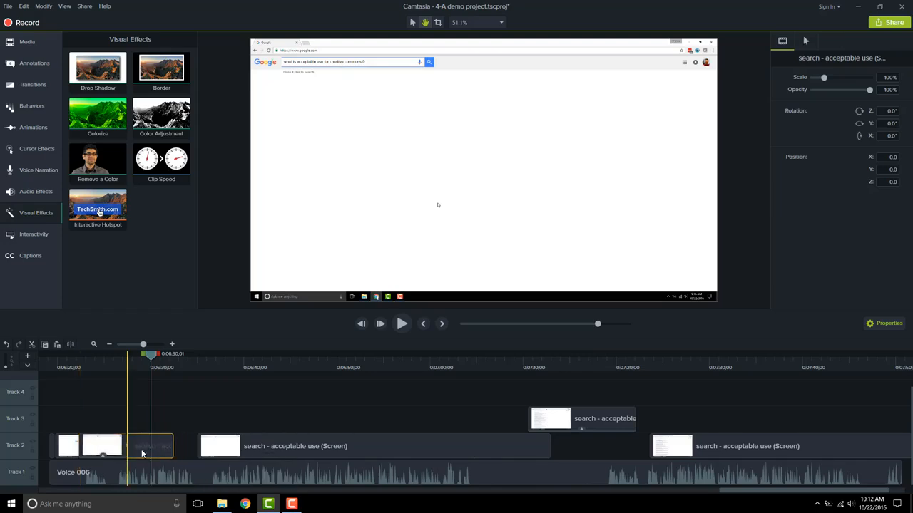
drag(263, 449, 200, 455)
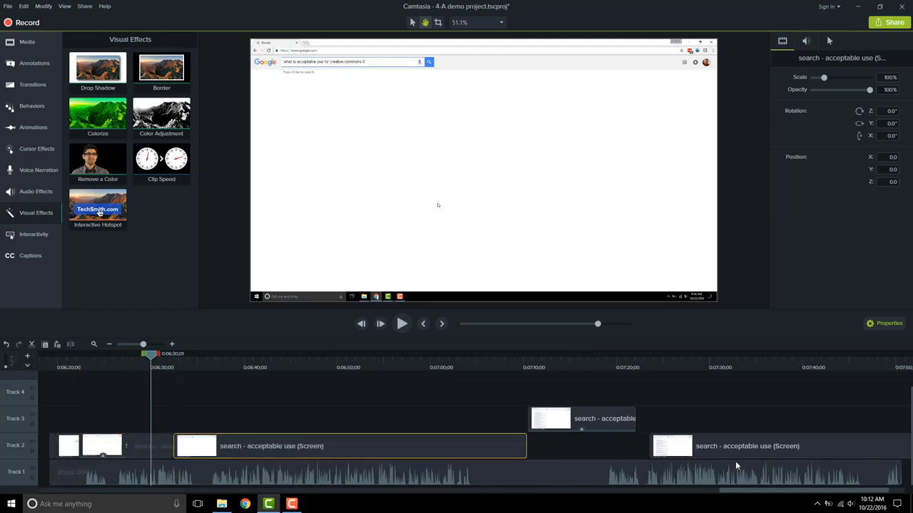
drag(841, 451, 796, 455)
Reposition the 0.70x segment on Track 3 to start around 0:07:03
drag(579, 427, 544, 425)
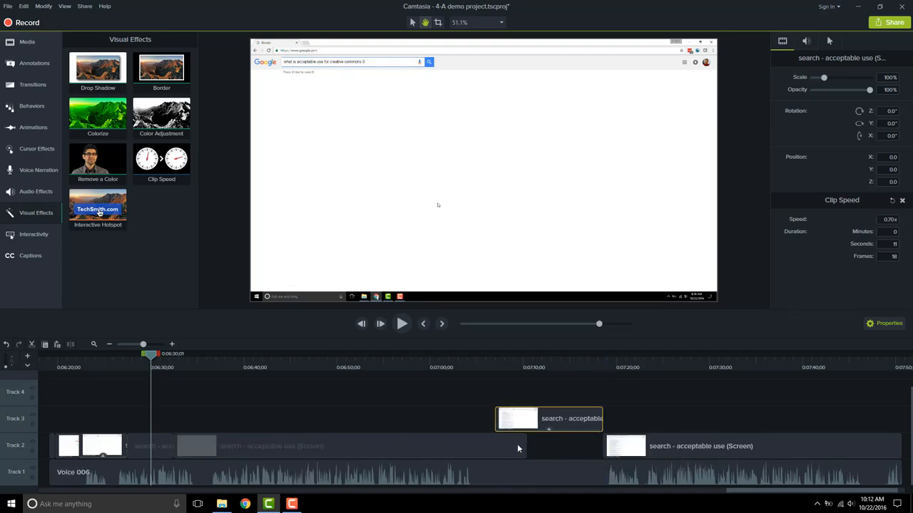
drag(542, 420, 581, 418)
click(469, 363)
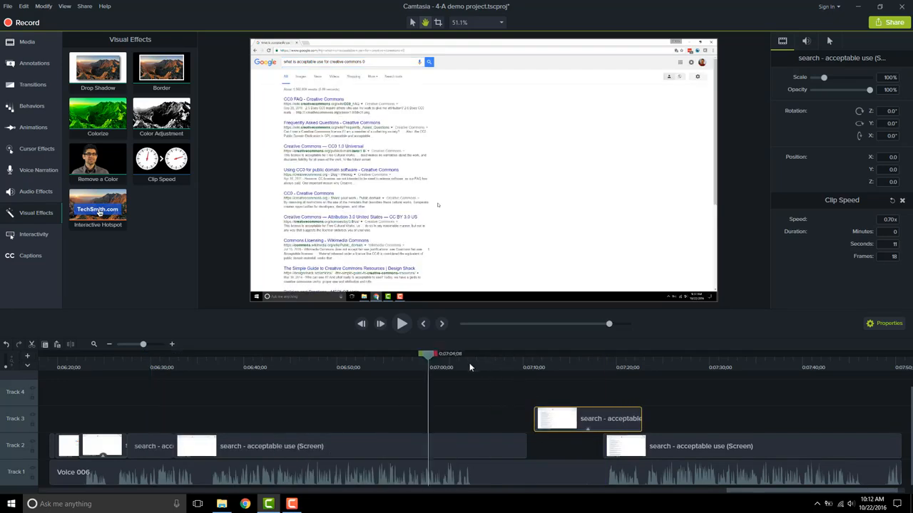
mouse_move(469, 363)
mouse_down()
mouse_move(521, 364)
mouse_move(462, 365)
mouse_up()
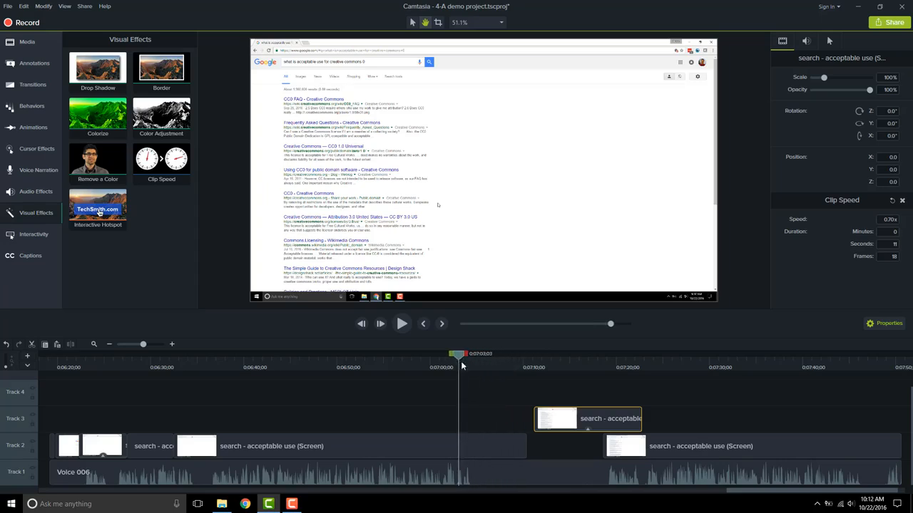
drag(610, 418, 574, 418)
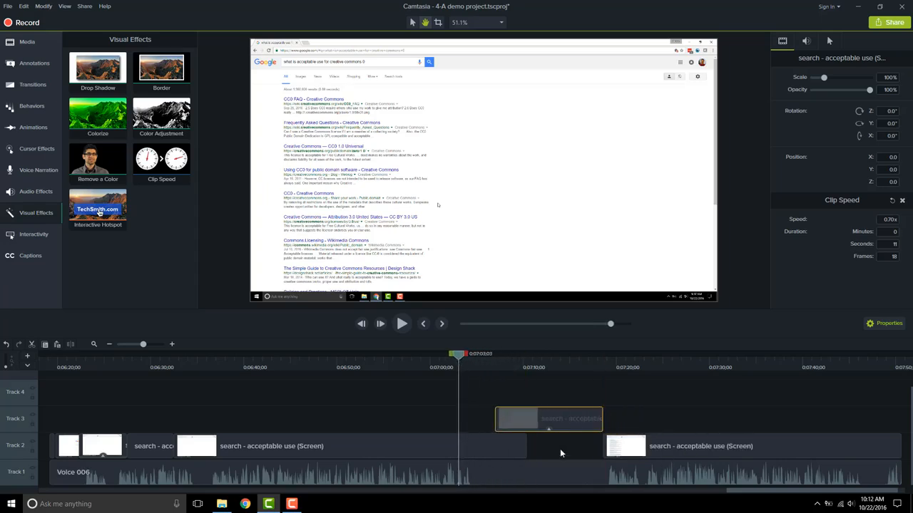
Place the 0.70x segment down onto Track 2 between the two screen clips
click(525, 444)
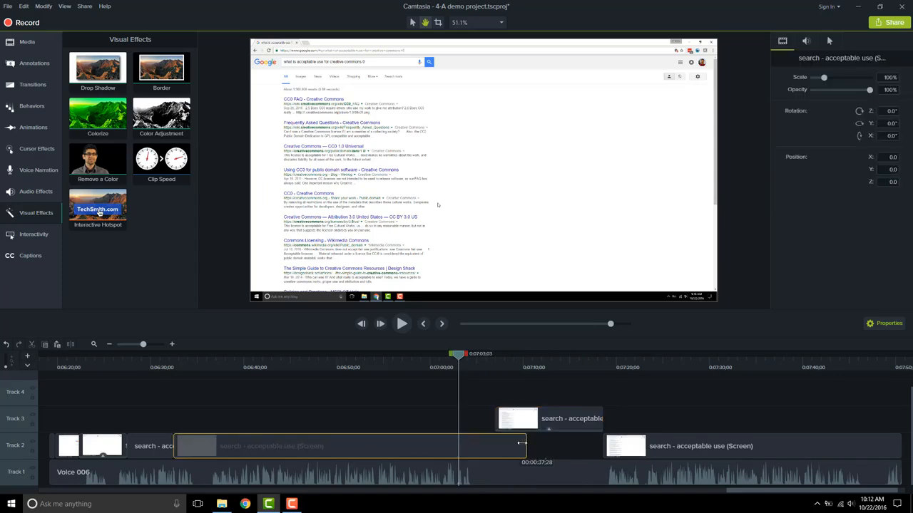
mouse_move(522, 443)
mouse_down()
mouse_move(495, 442)
mouse_move(520, 450)
mouse_up()
click(522, 419)
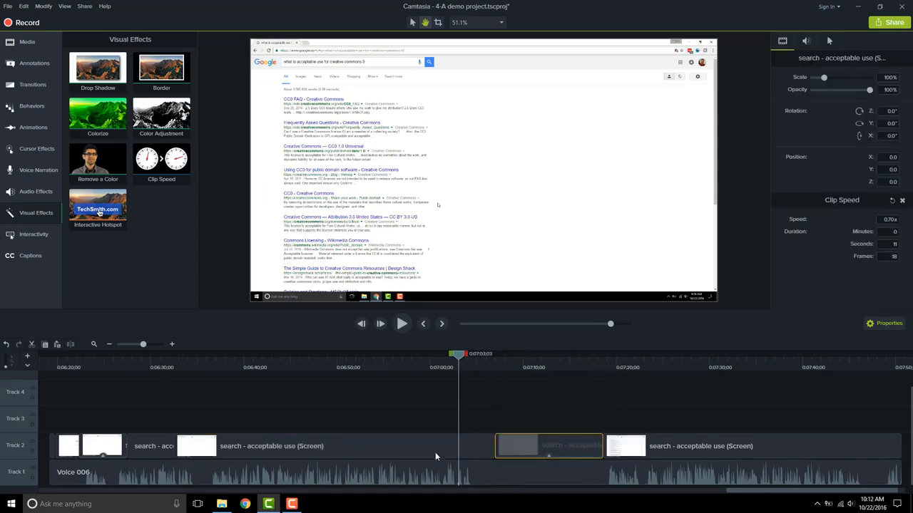
Scrub the playhead through the edited Track 2 sequence to review it
click(51, 367)
drag(51, 366, 151, 373)
drag(206, 371, 231, 375)
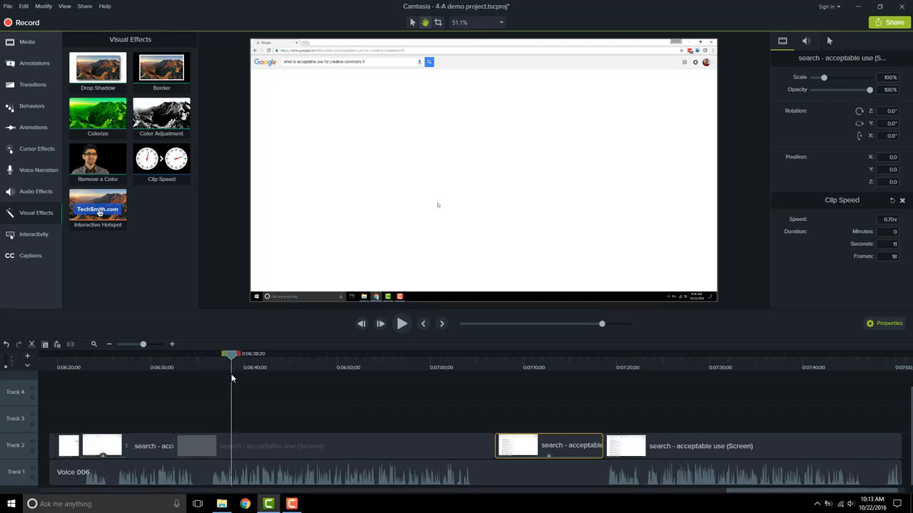
click(532, 449)
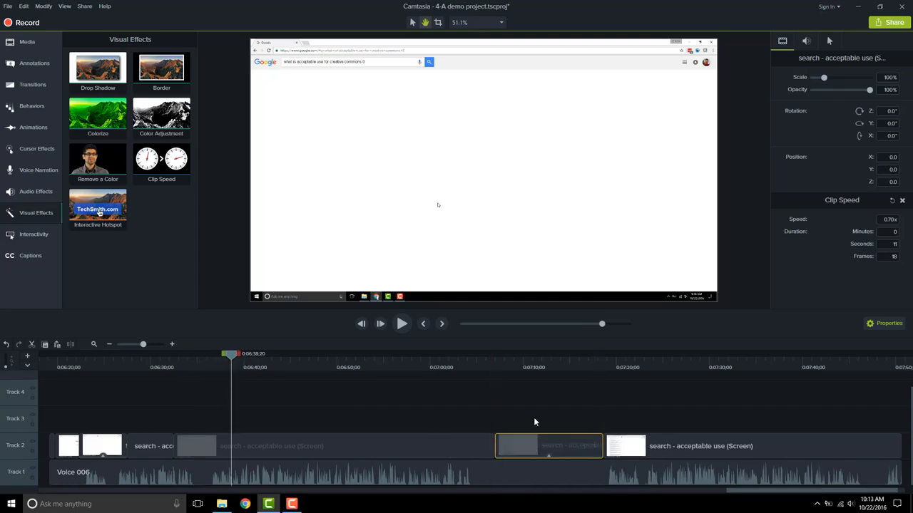
click(536, 364)
click(536, 364)
click(620, 367)
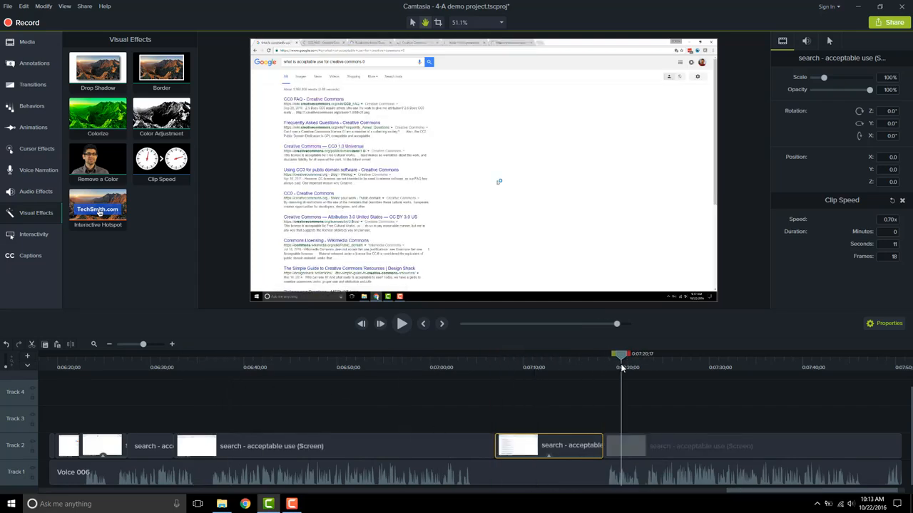